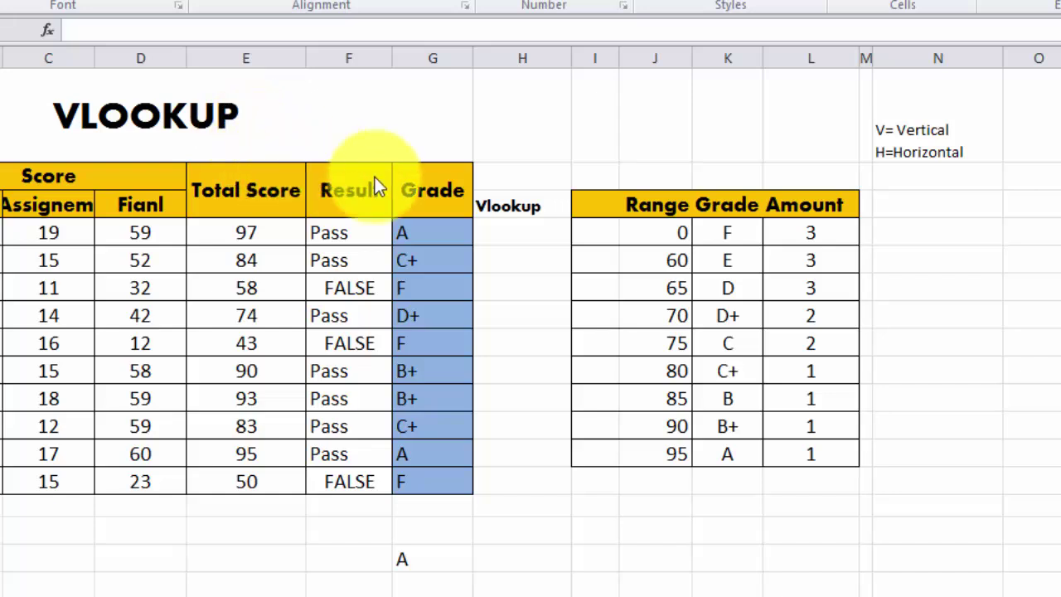
- Review the IF grade formulas in G4:G13 and the total score formula in E4
click(431, 232)
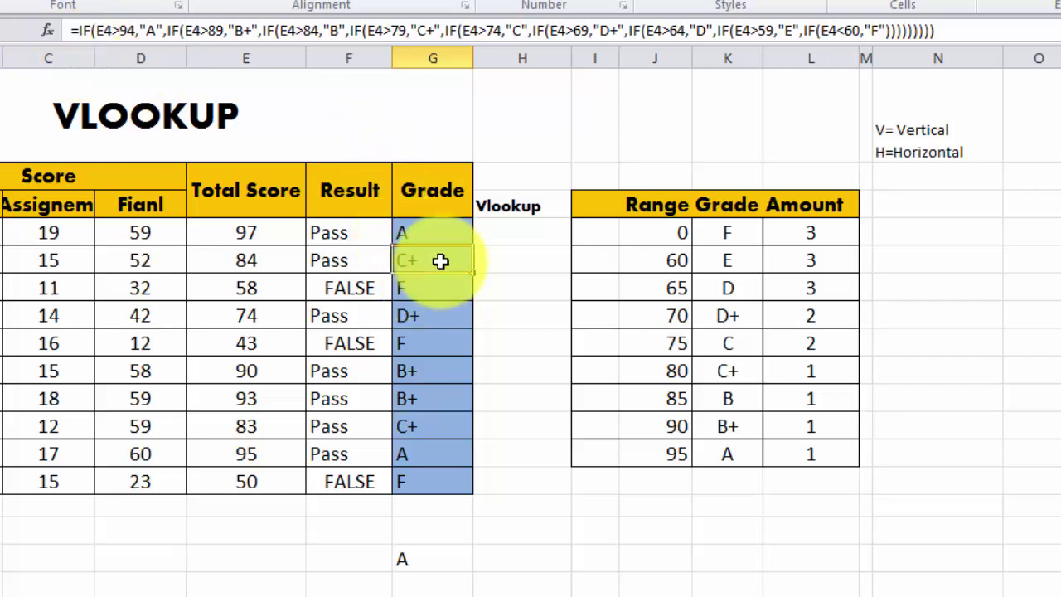
key(Return)
key(Return)
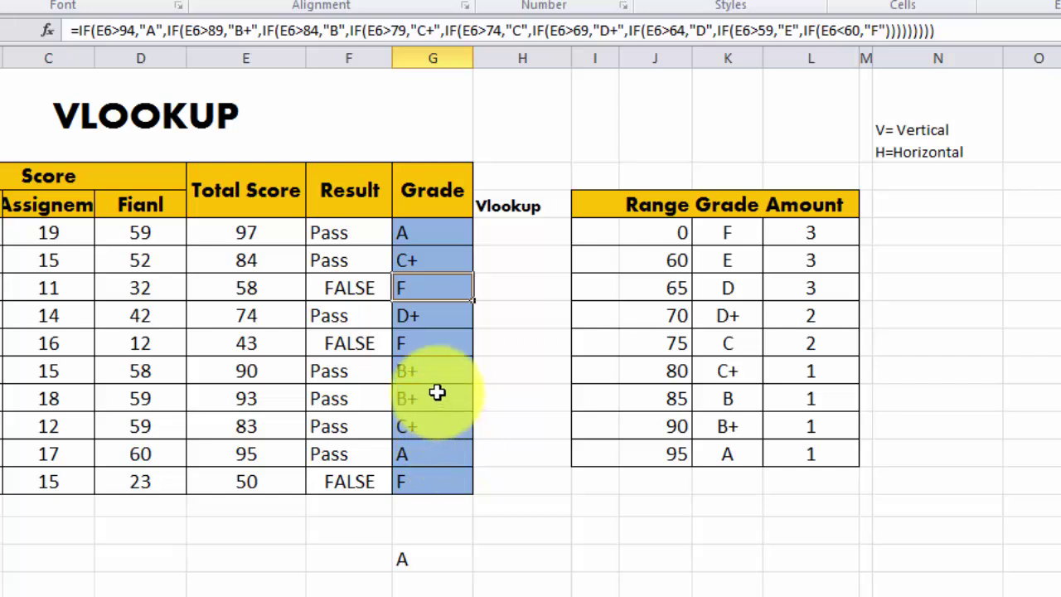
mouse_move(433, 235)
mouse_down()
mouse_move(436, 478)
mouse_move(437, 465)
mouse_up()
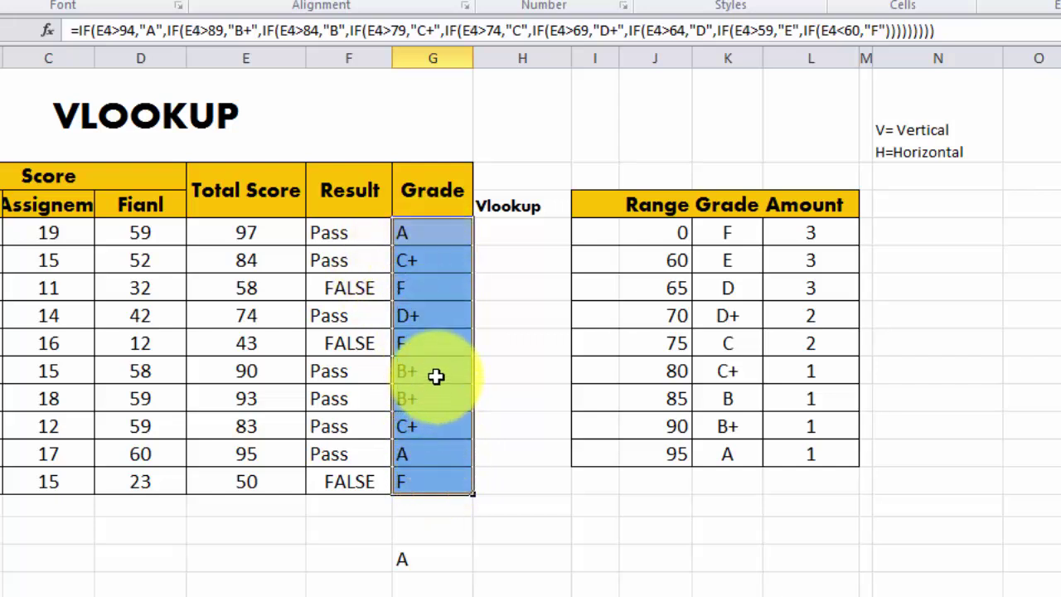
double_click(433, 232)
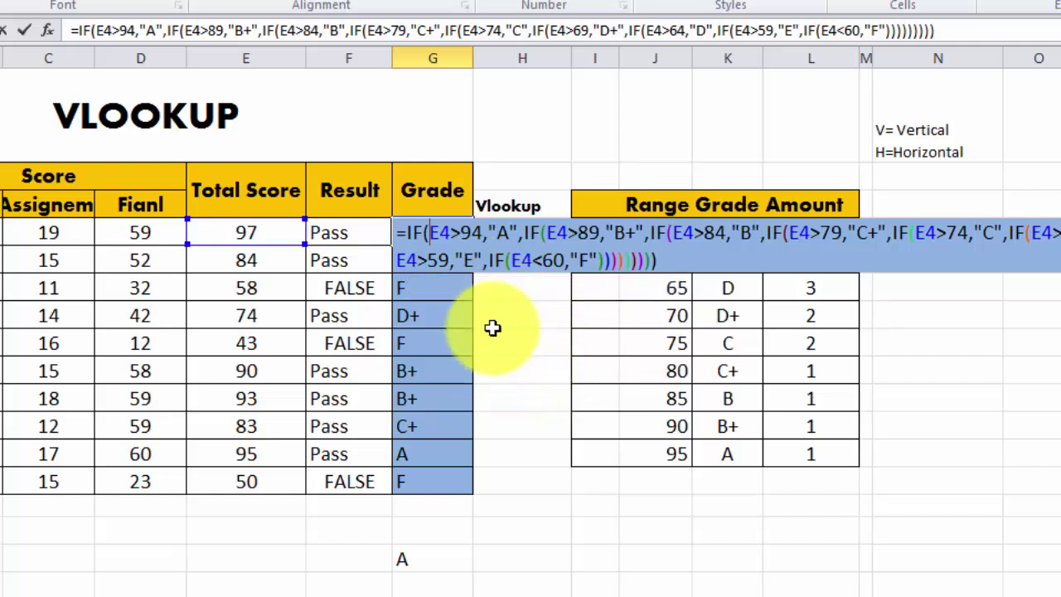
key(Escape)
click(264, 239)
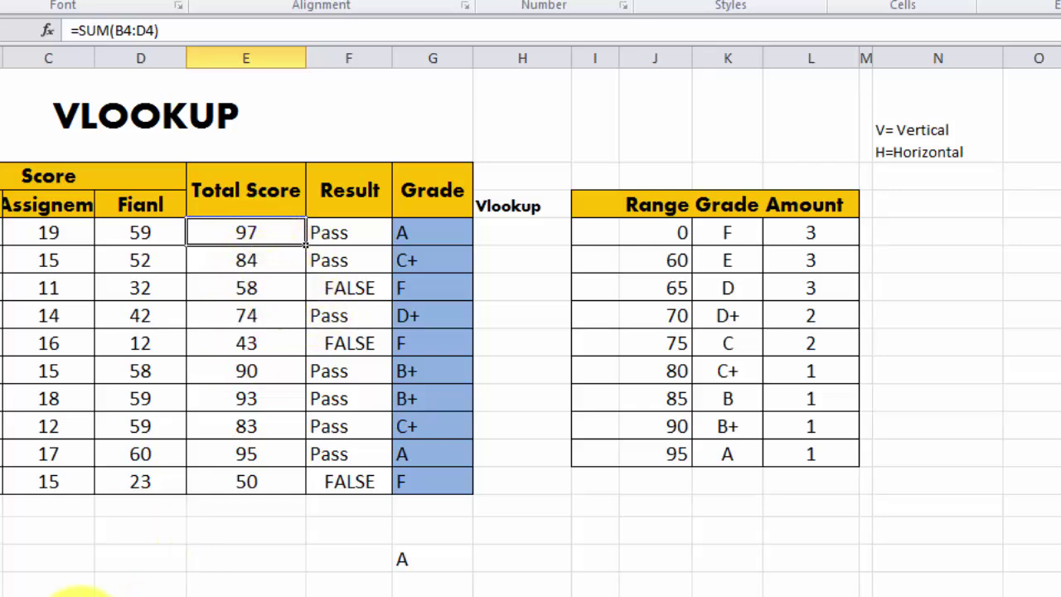
- Check the class evaluation sheet and the range table's grade bounds (F, E for 60–65, 65–70)
click(37, 594)
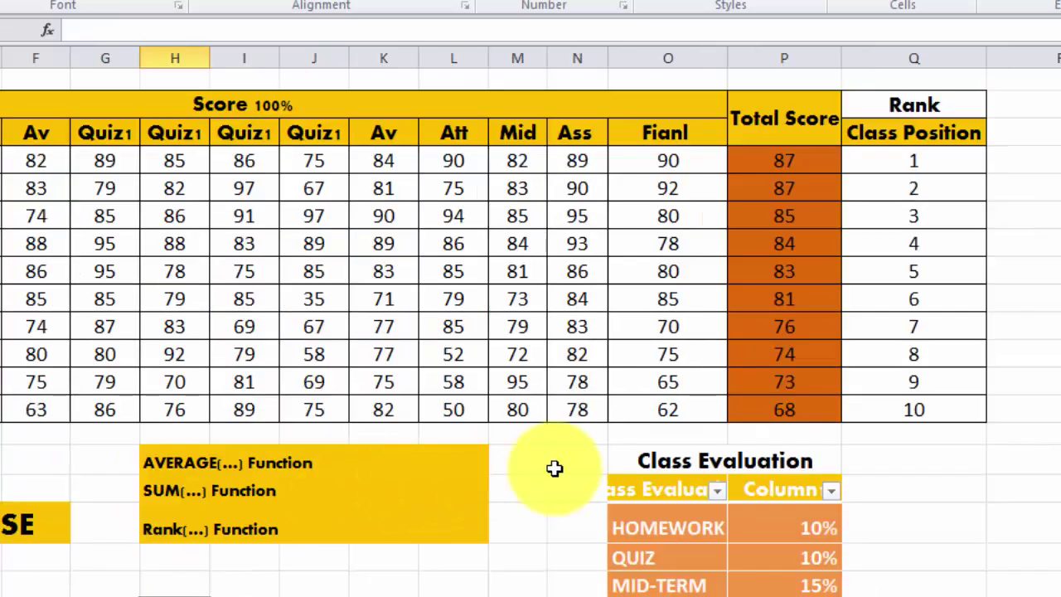
scroll(580, 463, down, 4)
scroll(585, 462, up, 4)
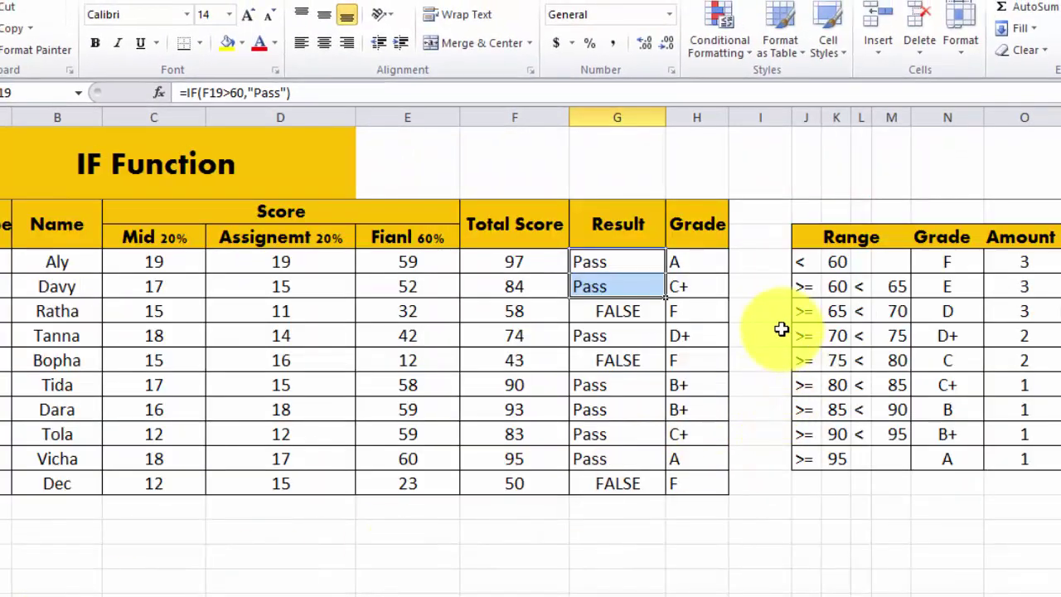
click(761, 335)
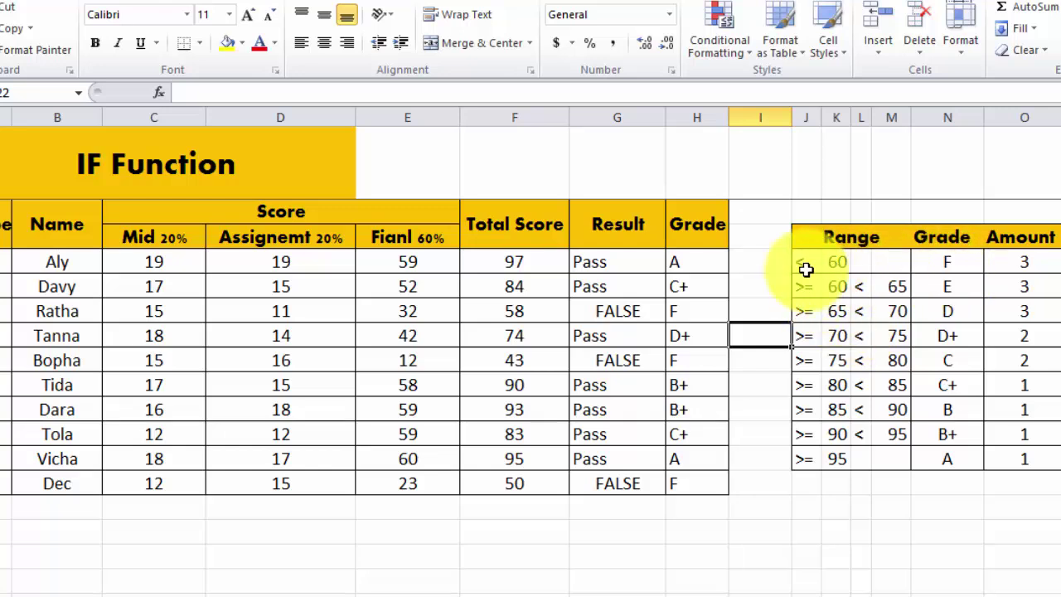
click(954, 263)
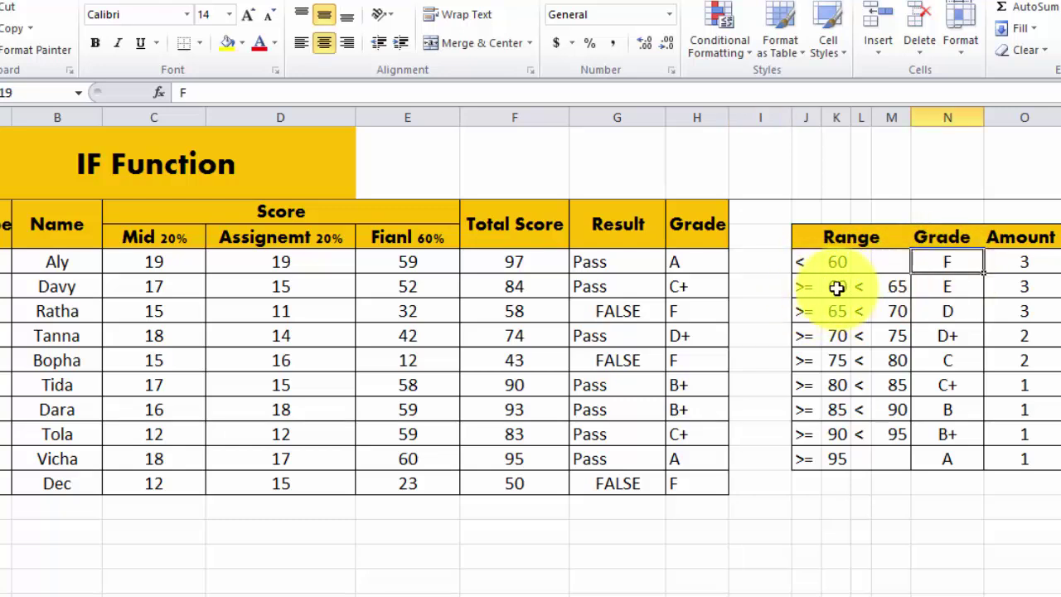
click(810, 287)
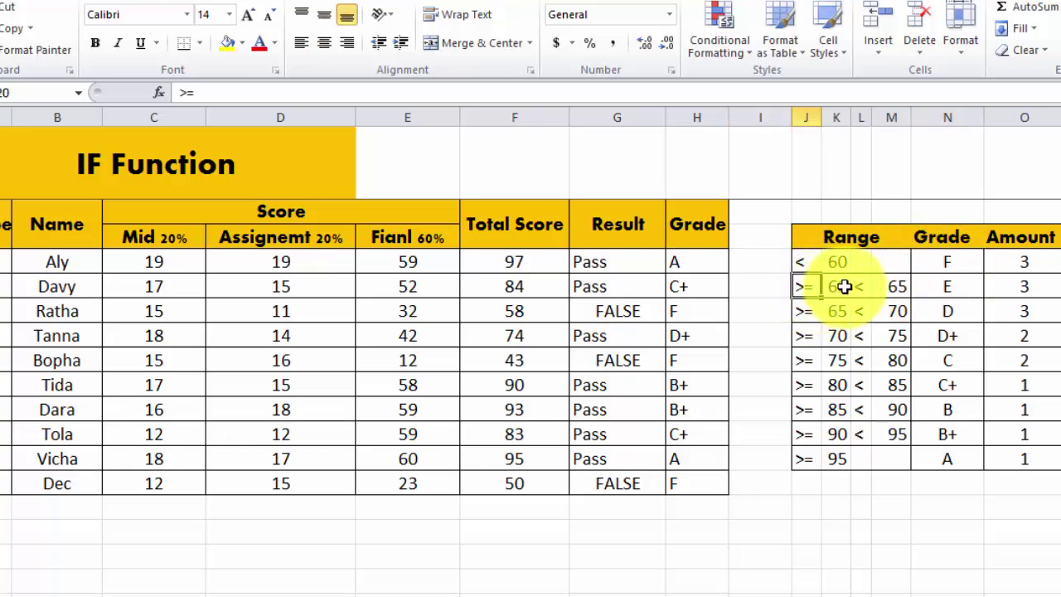
click(945, 287)
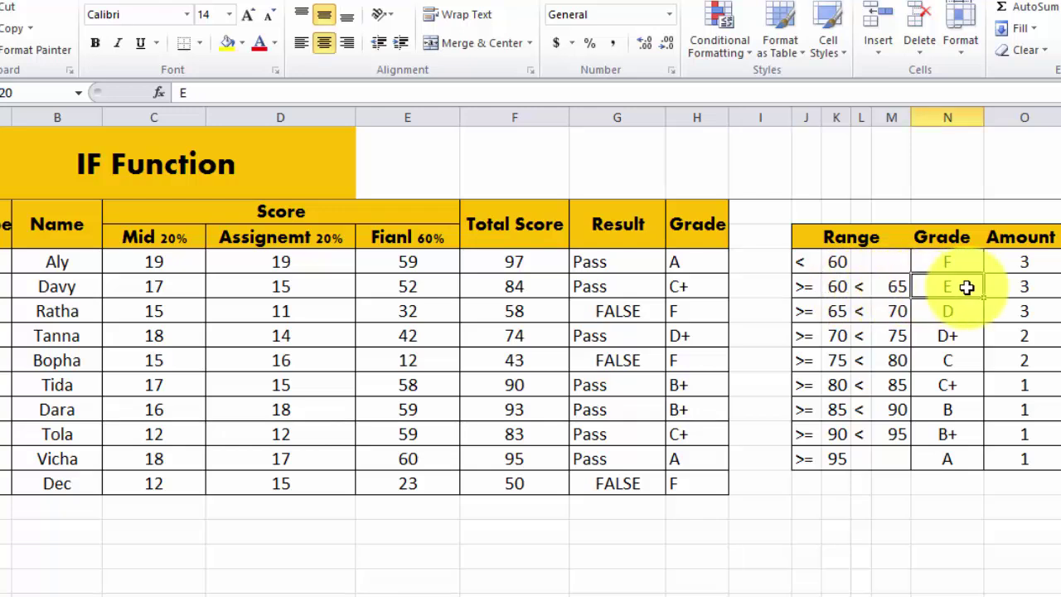
click(893, 311)
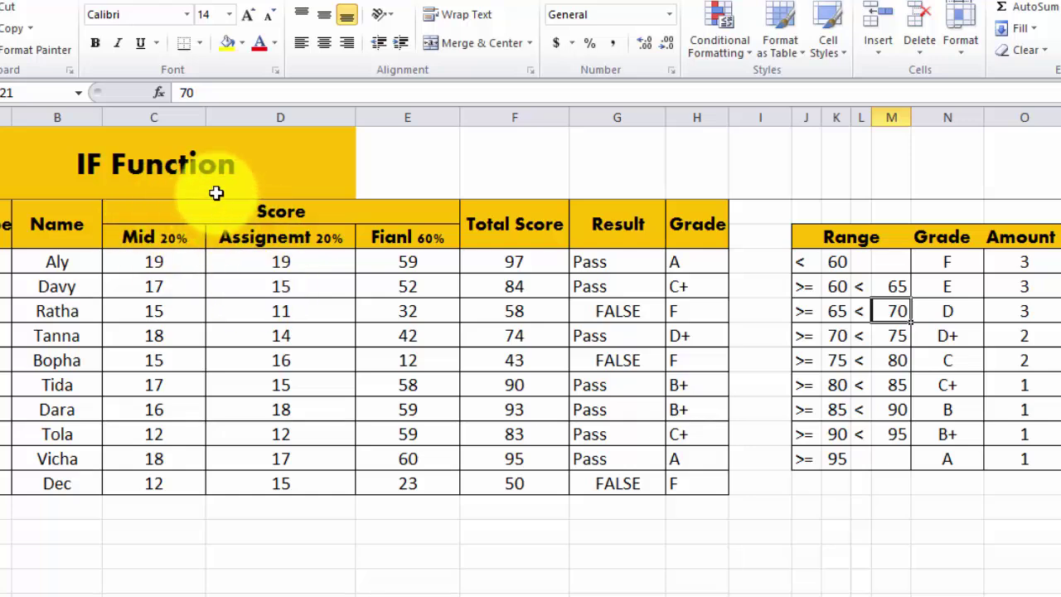
- On the VLOOKUP sheet, begin a =vlookup formula in cell H4
click(257, 593)
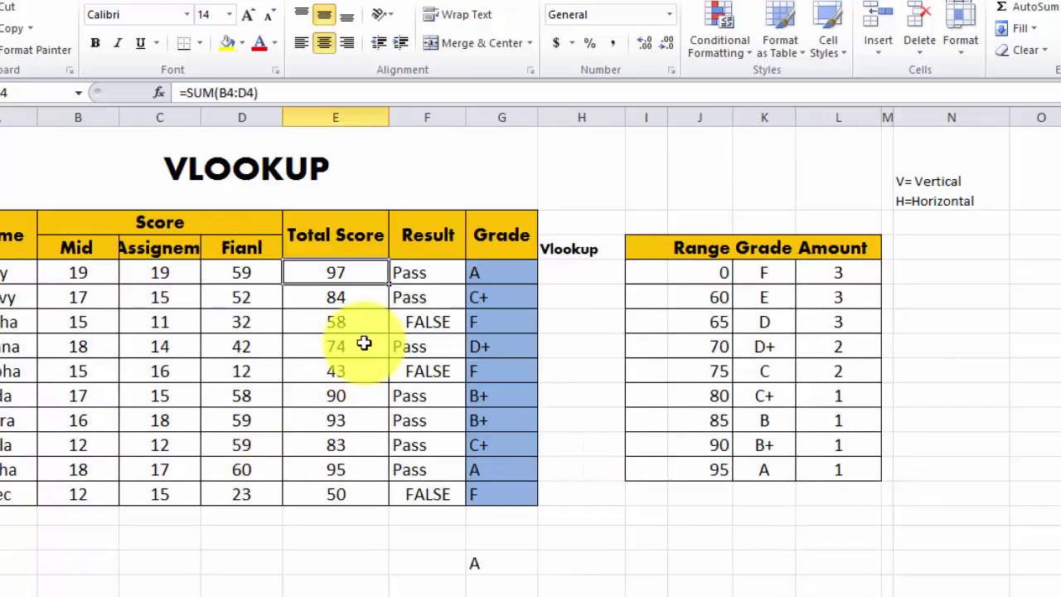
click(513, 278)
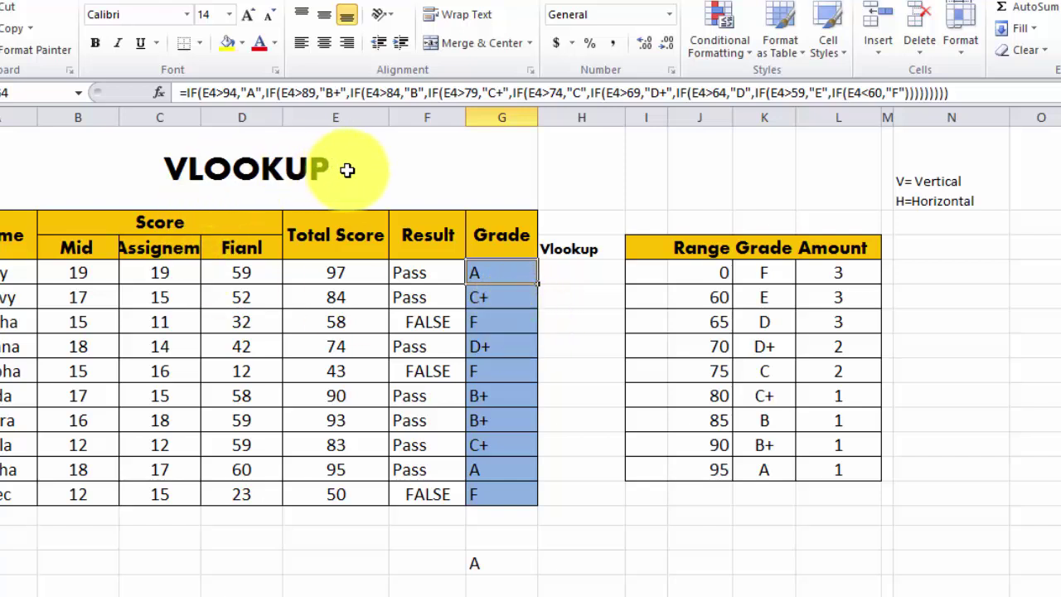
click(581, 274)
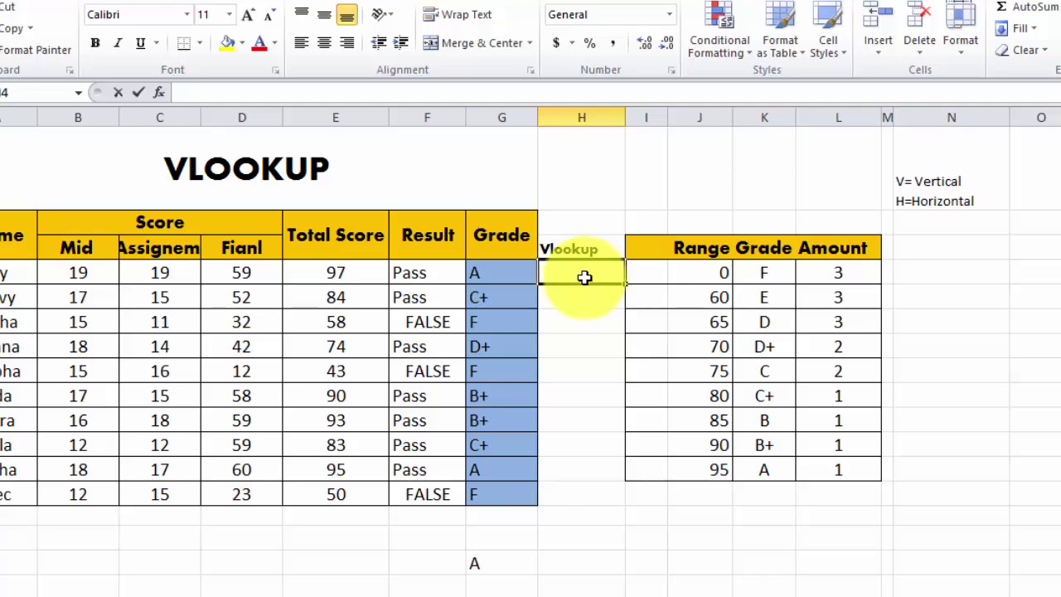
text(=)
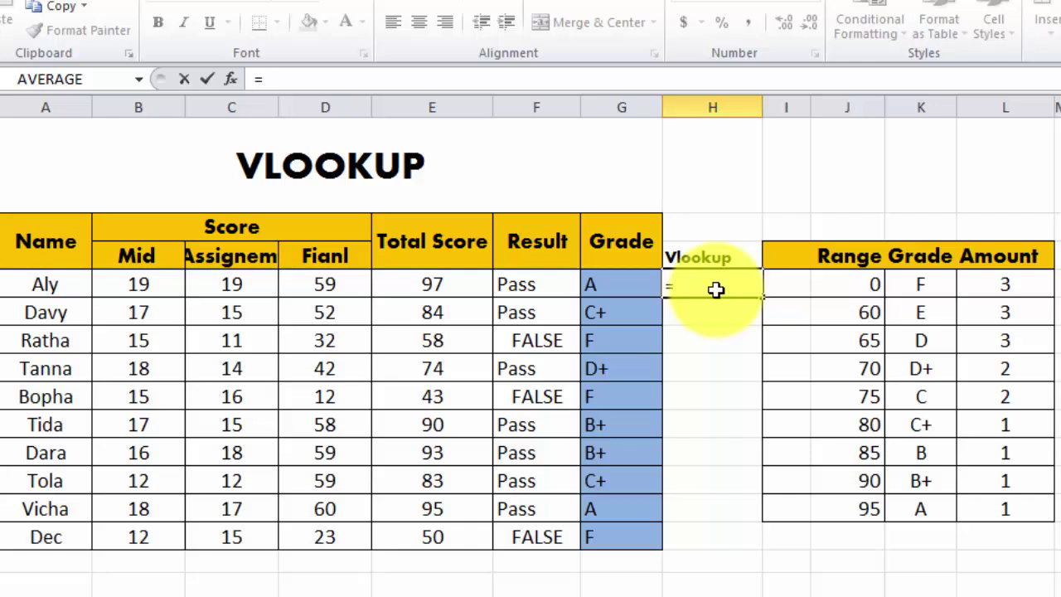
text(v)
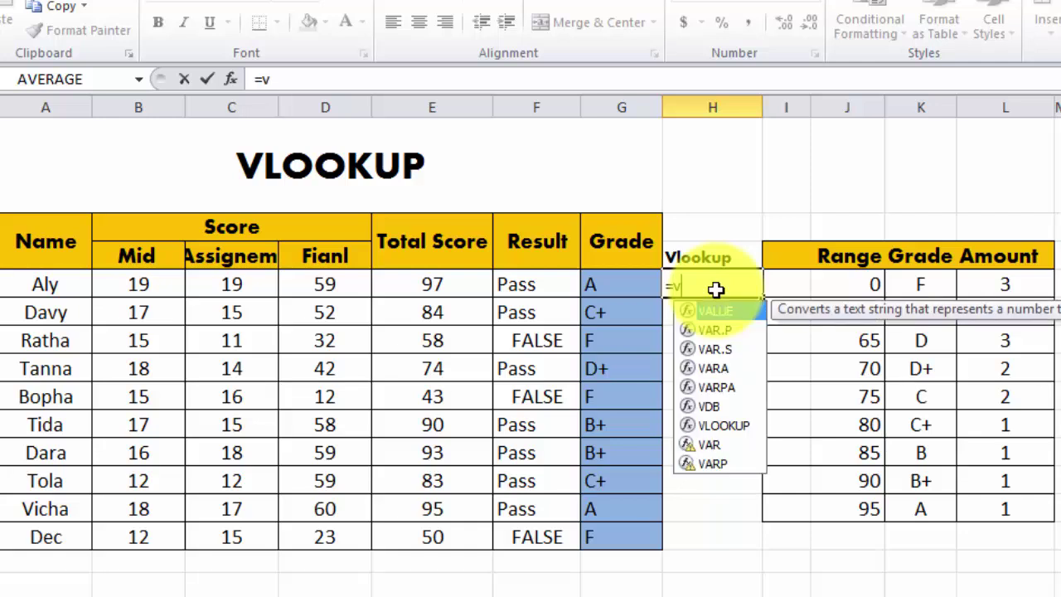
text(look)
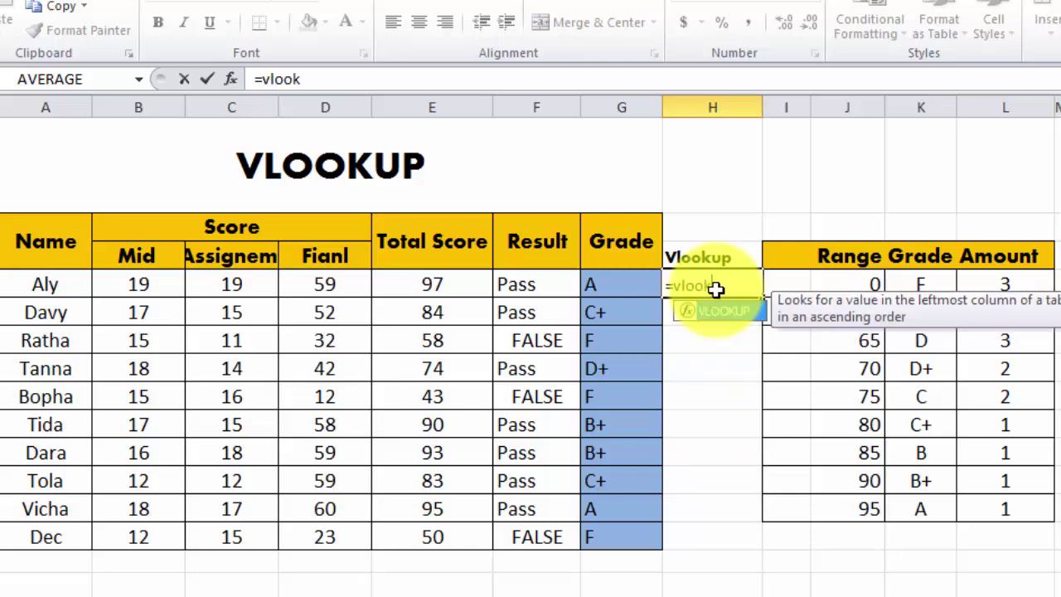
text(up(E4)
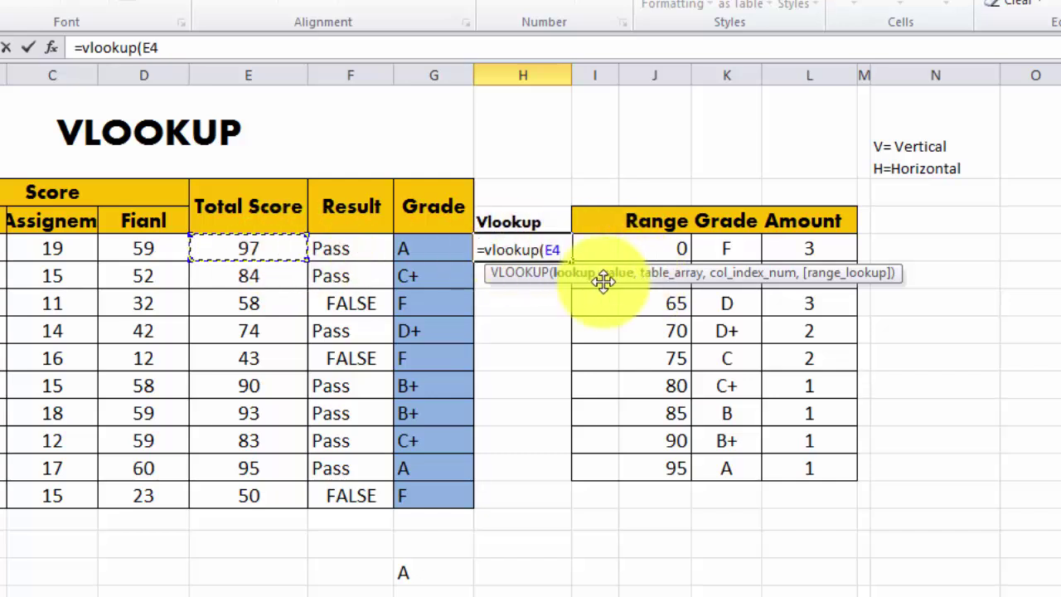
- Add a comma and select J4:K12 as the VLOOKUP lookup table
text(,)
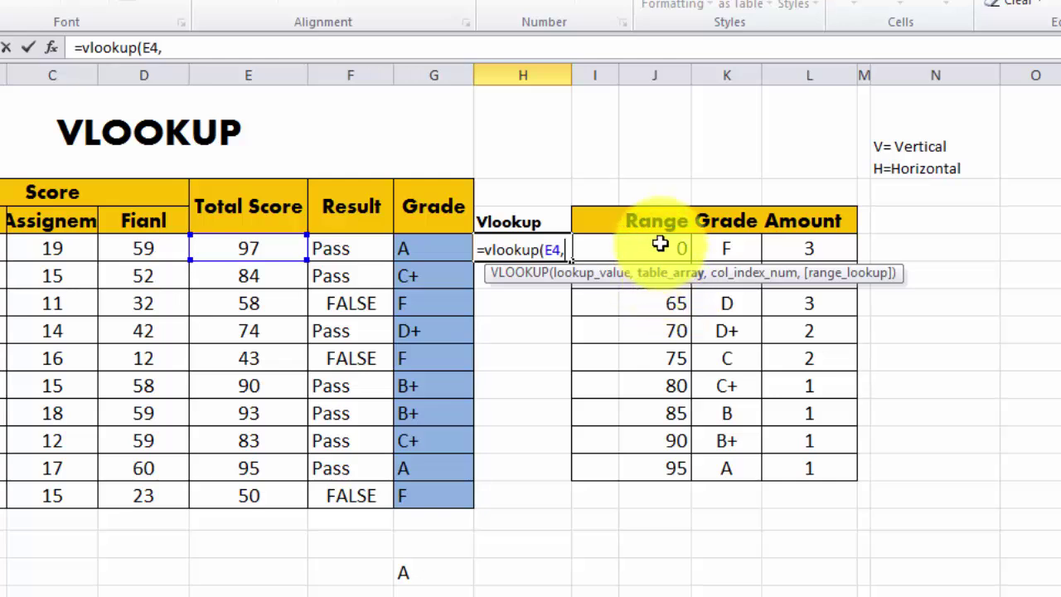
mouse_move(659, 243)
mouse_down()
mouse_move(714, 393)
mouse_move(714, 478)
mouse_up()
drag(714, 479, 714, 479)
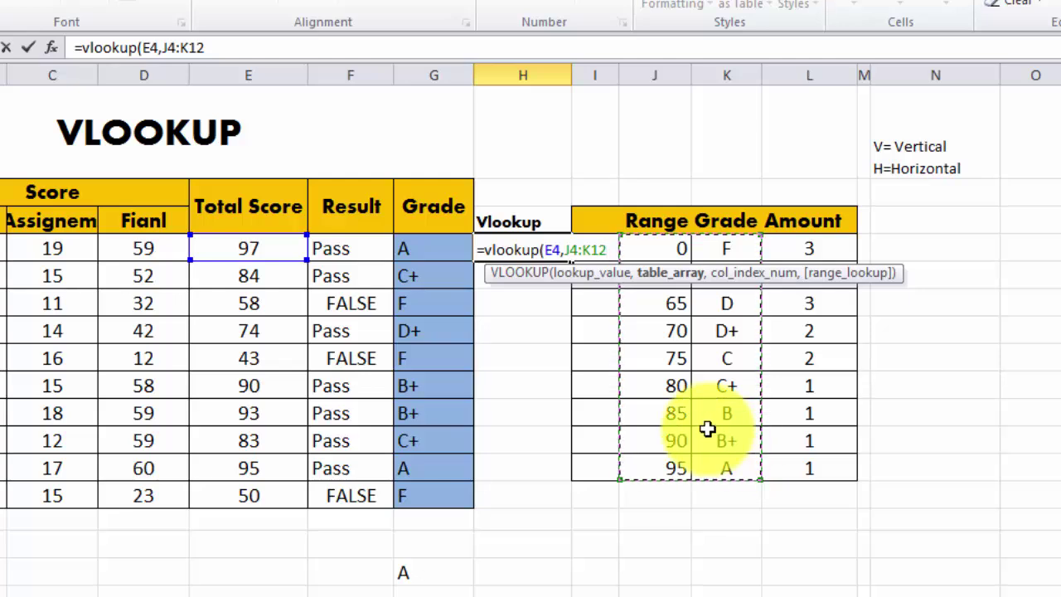
- Make the lookup table reference absolute as $J$4:$K$12 and add the next comma
key(F4)
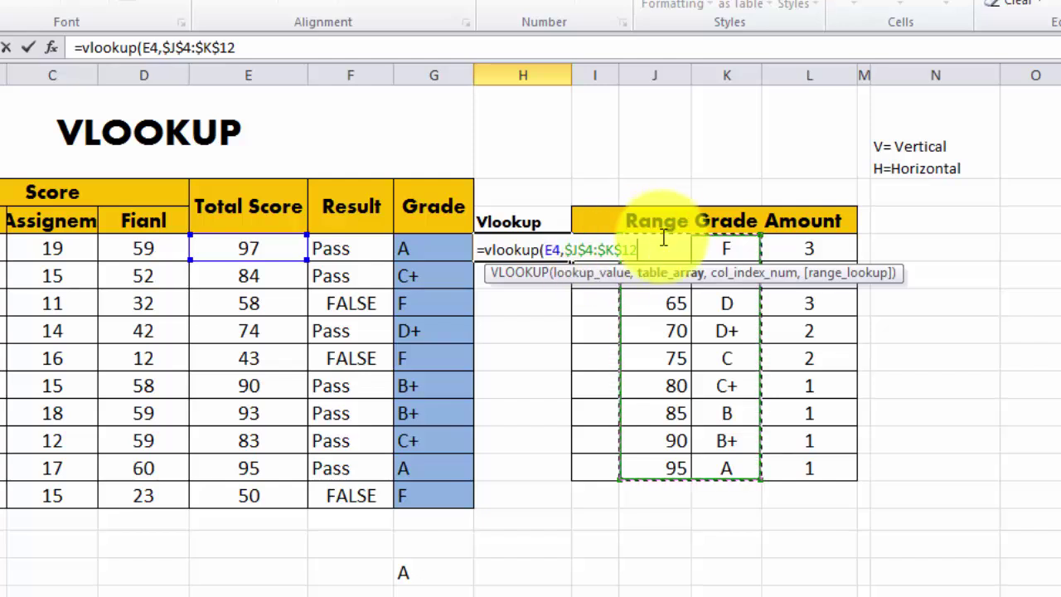
text(,2,)
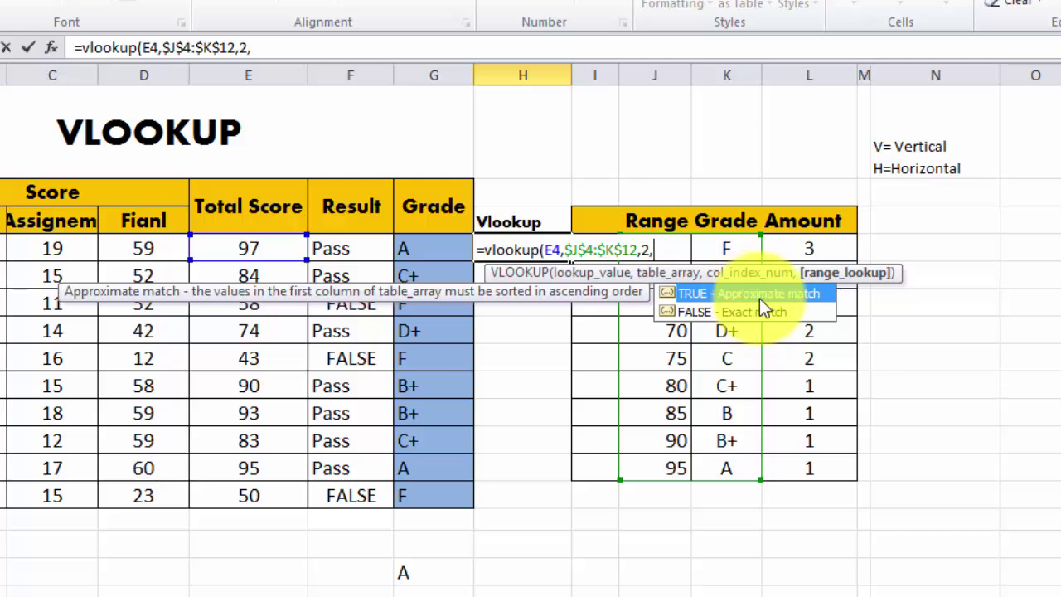
- Complete =VLOOKUP(E4,$J$4:$K$12,2,TRUE) in H4, returning grade A, and centre the cell
text(Tr)
text(ur)
key(BackSpace)
text(e)
text())
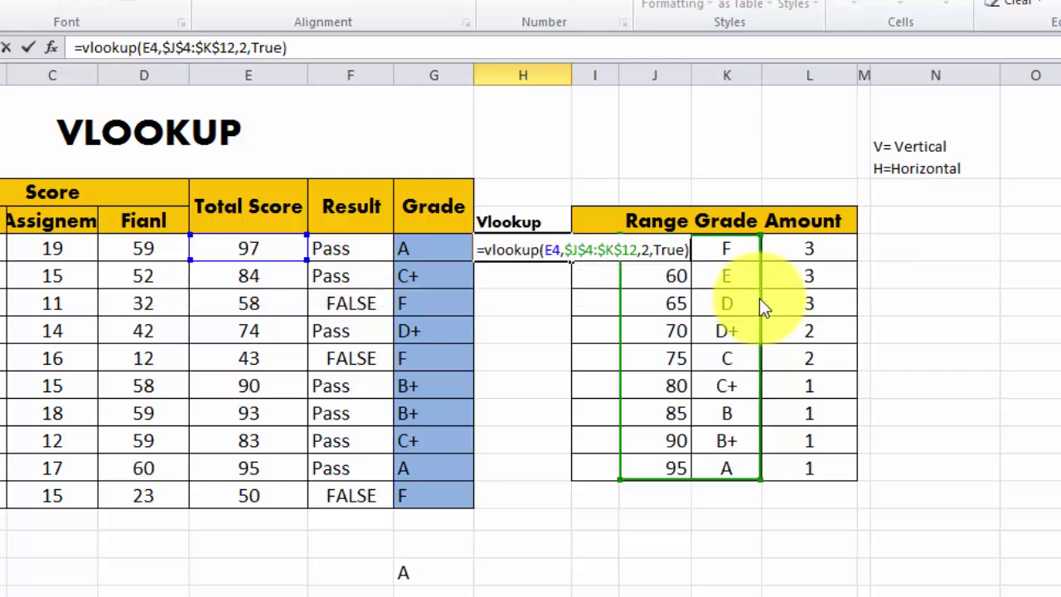
key(Return)
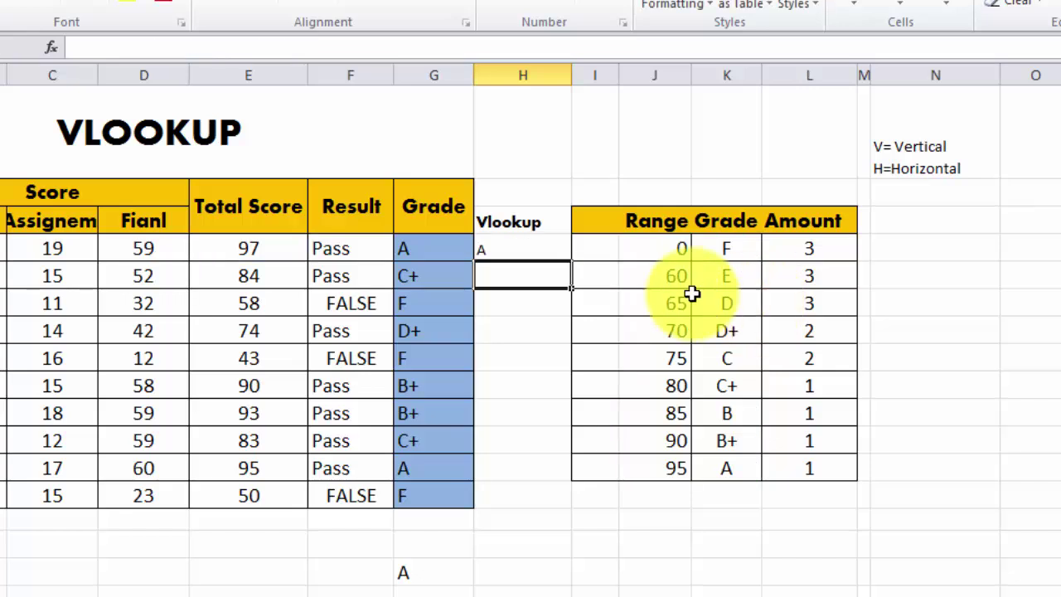
click(515, 247)
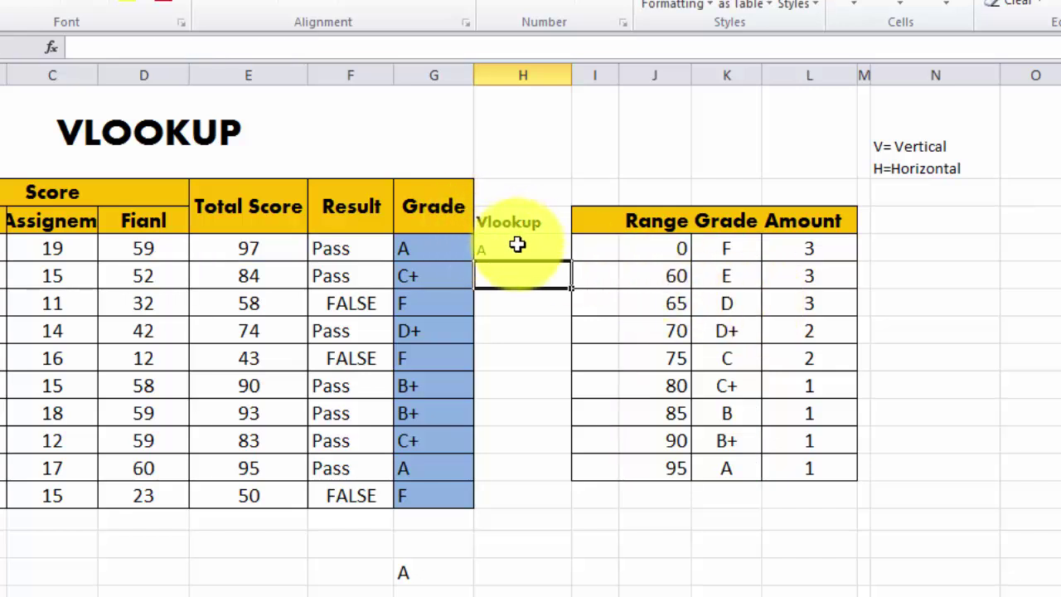
click(249, 6)
- Fill the H4 lookup formula down through H13
click(530, 290)
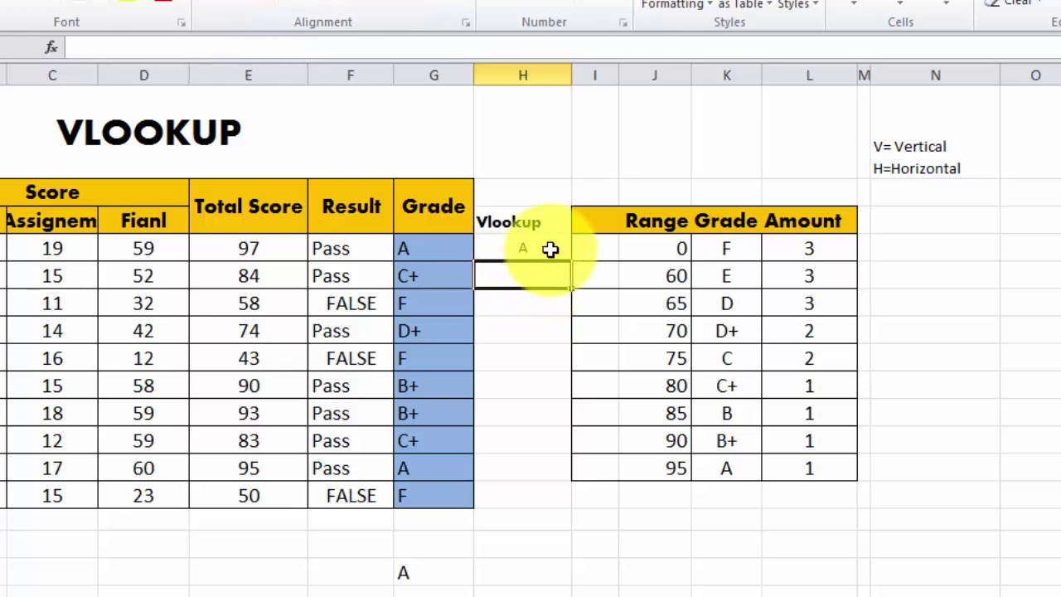
click(547, 248)
drag(572, 261, 568, 498)
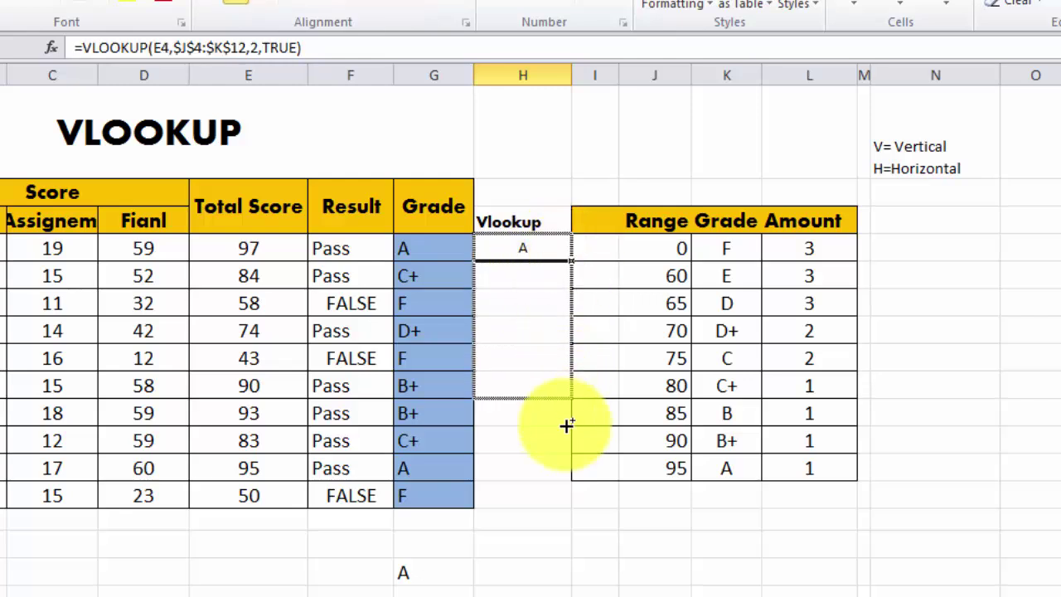
click(597, 503)
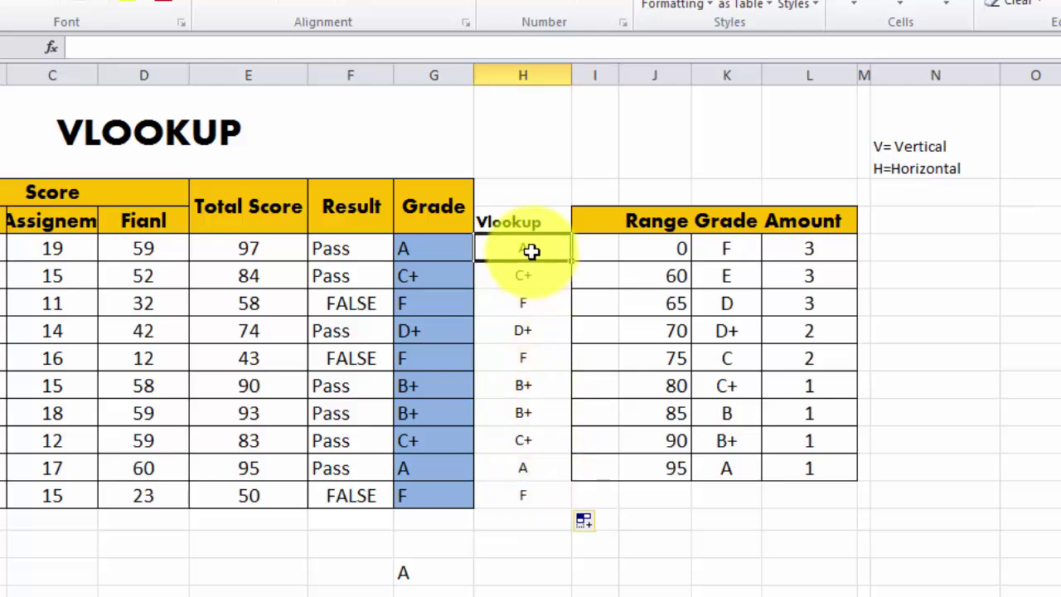
- Set the Vlookup grades in H4:H13 to font size 14
drag(530, 260, 527, 497)
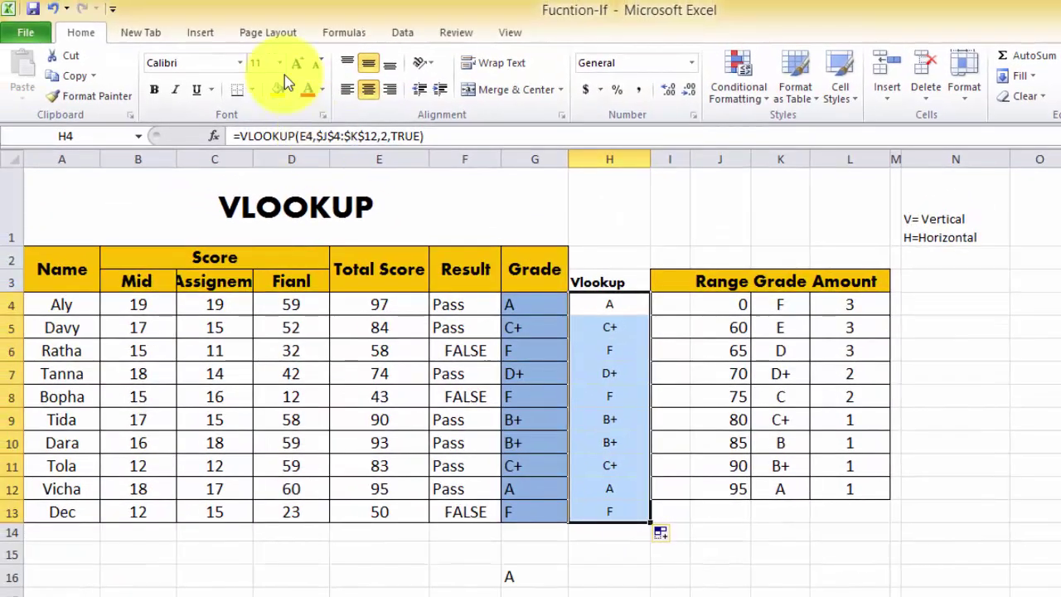
click(279, 63)
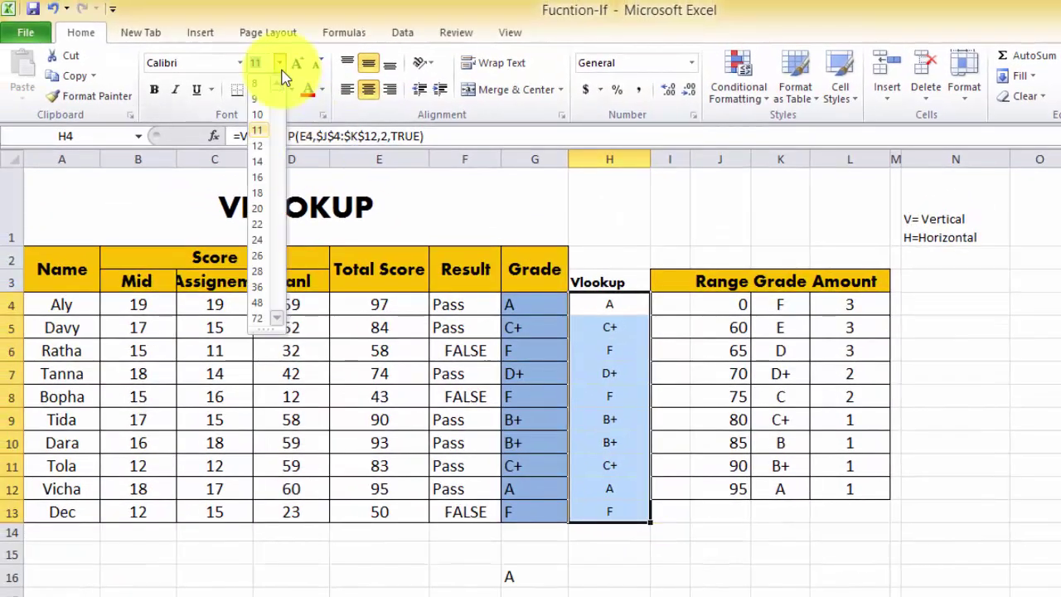
click(269, 165)
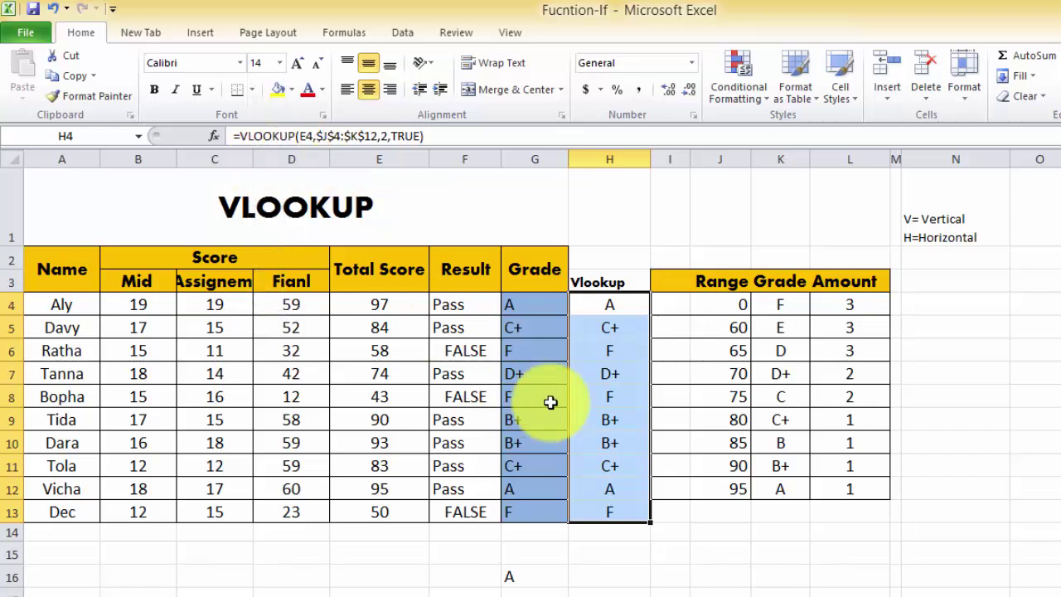
click(620, 311)
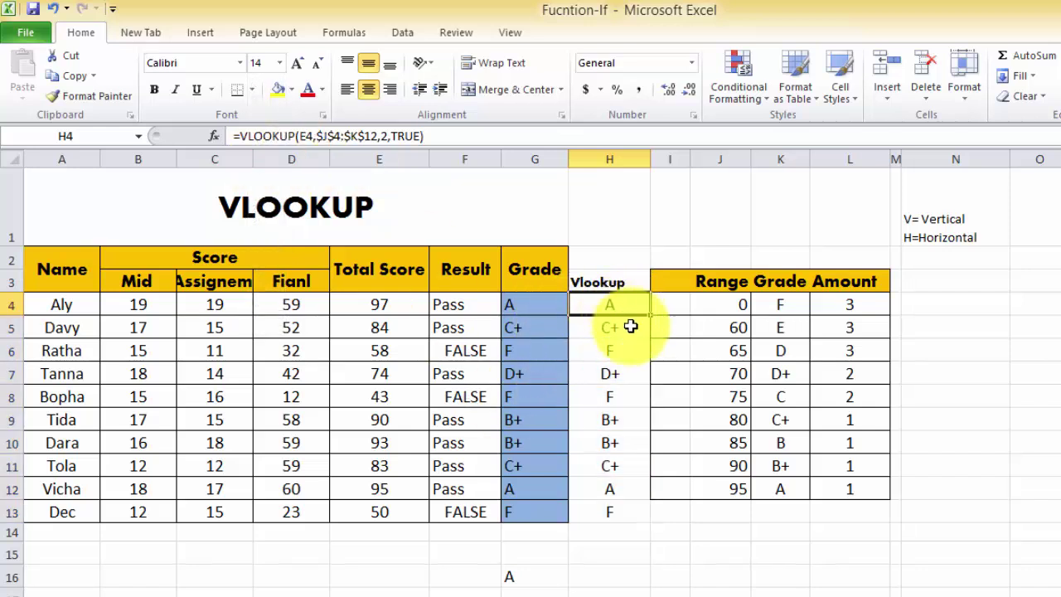
click(609, 329)
click(587, 305)
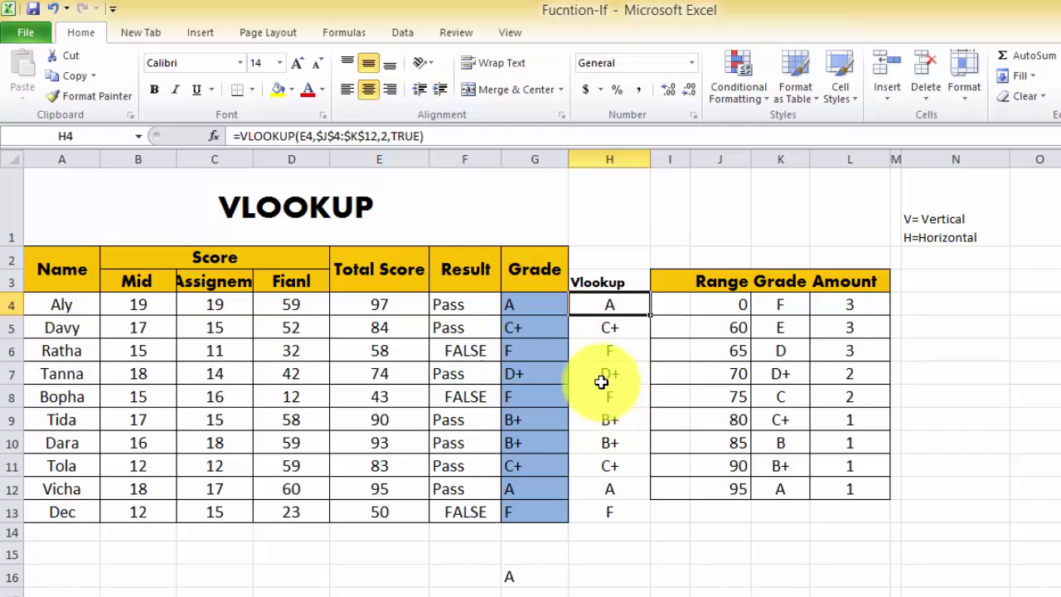
click(451, 134)
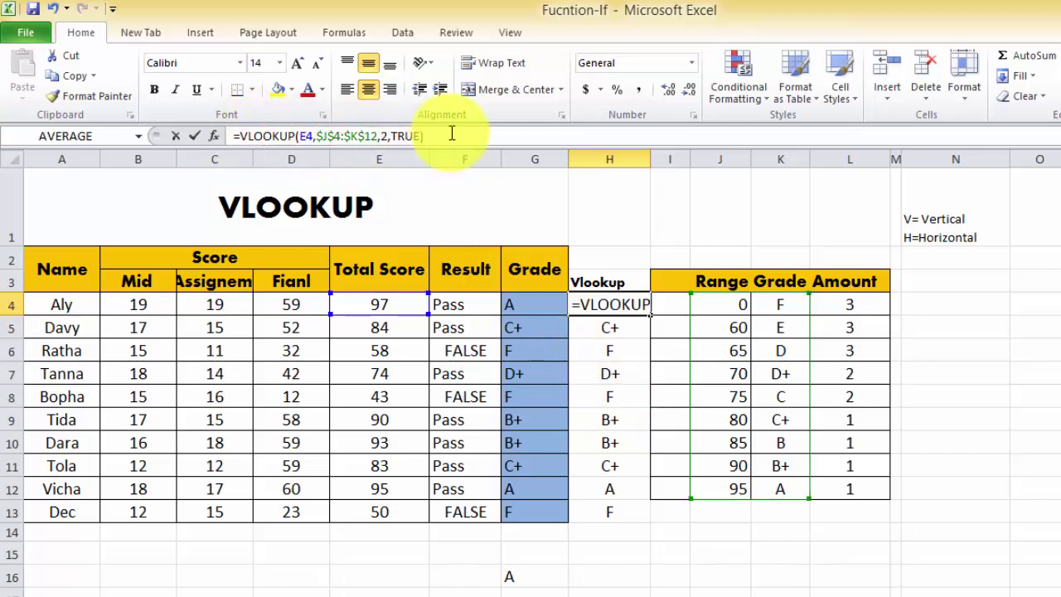
click(531, 306)
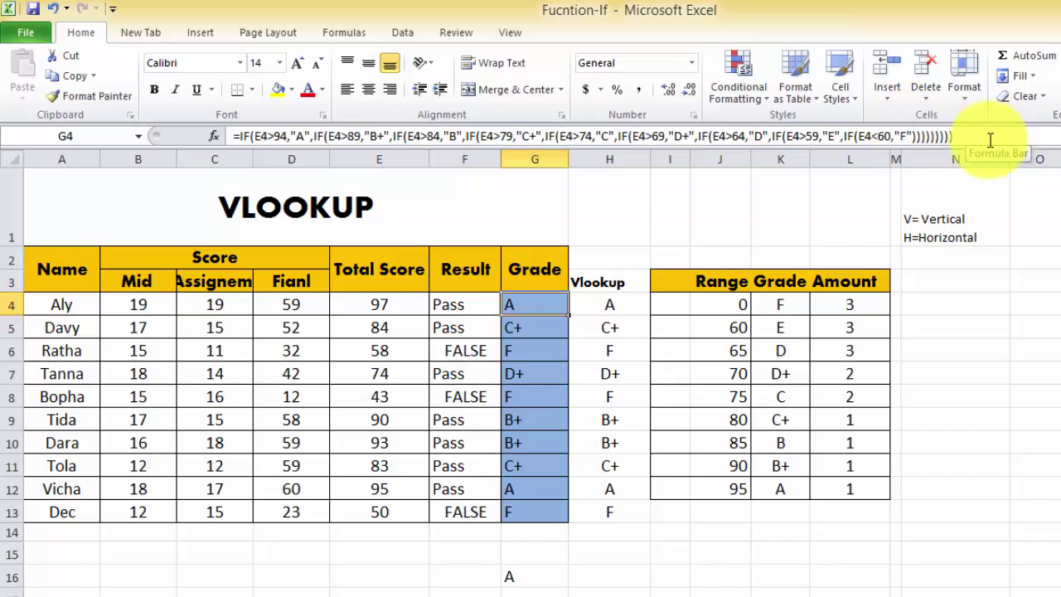
click(547, 330)
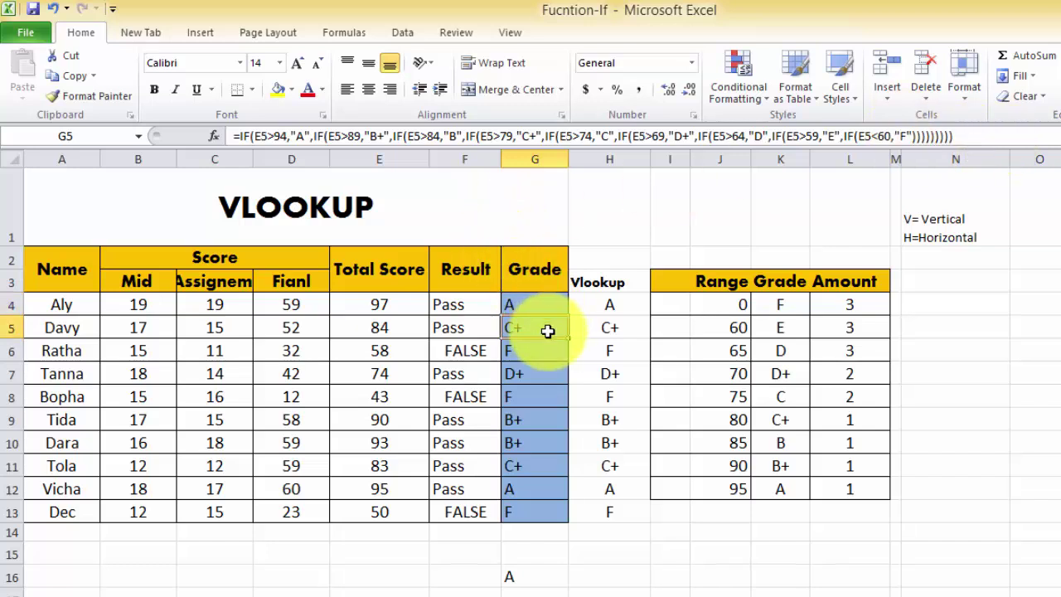
click(612, 307)
click(629, 330)
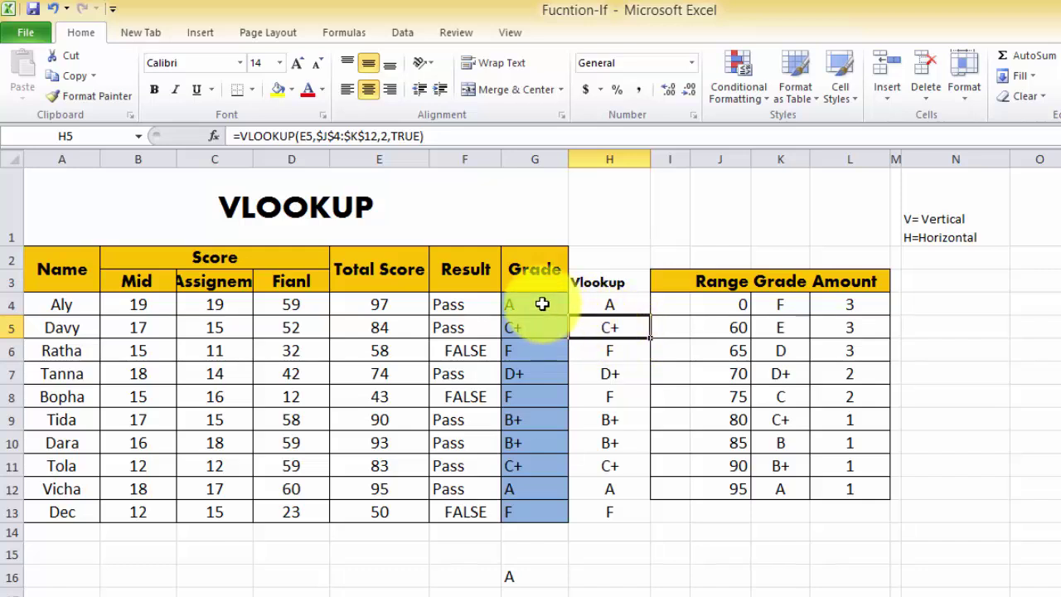
drag(542, 304, 541, 512)
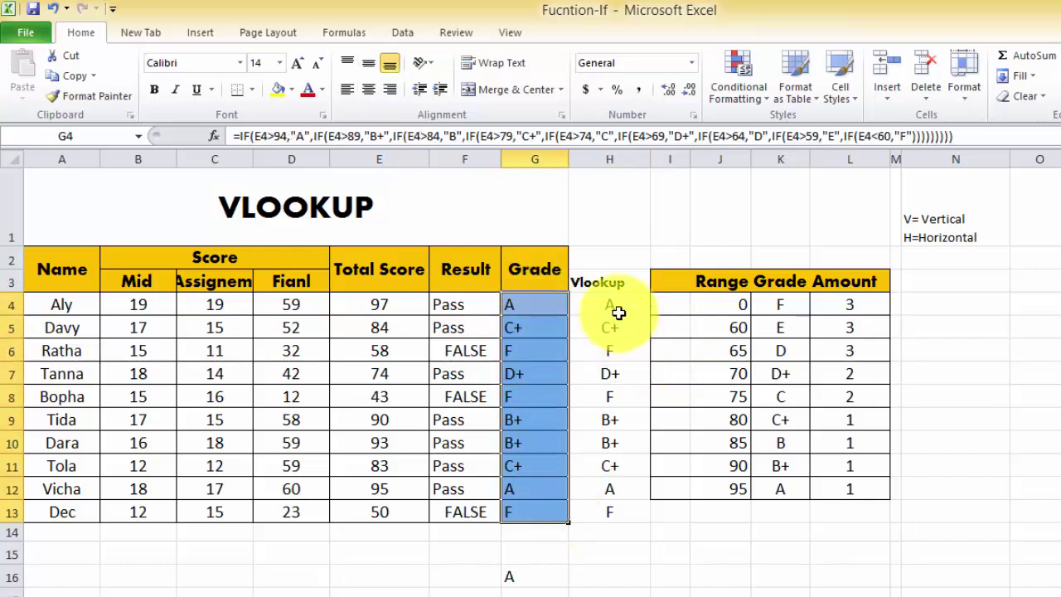
drag(618, 313, 616, 509)
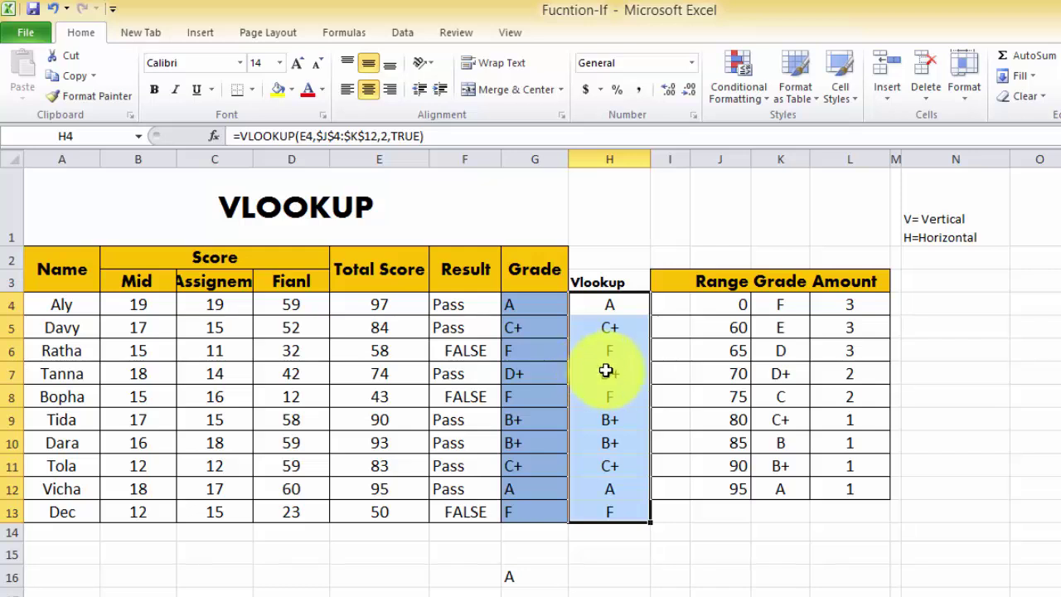
click(672, 518)
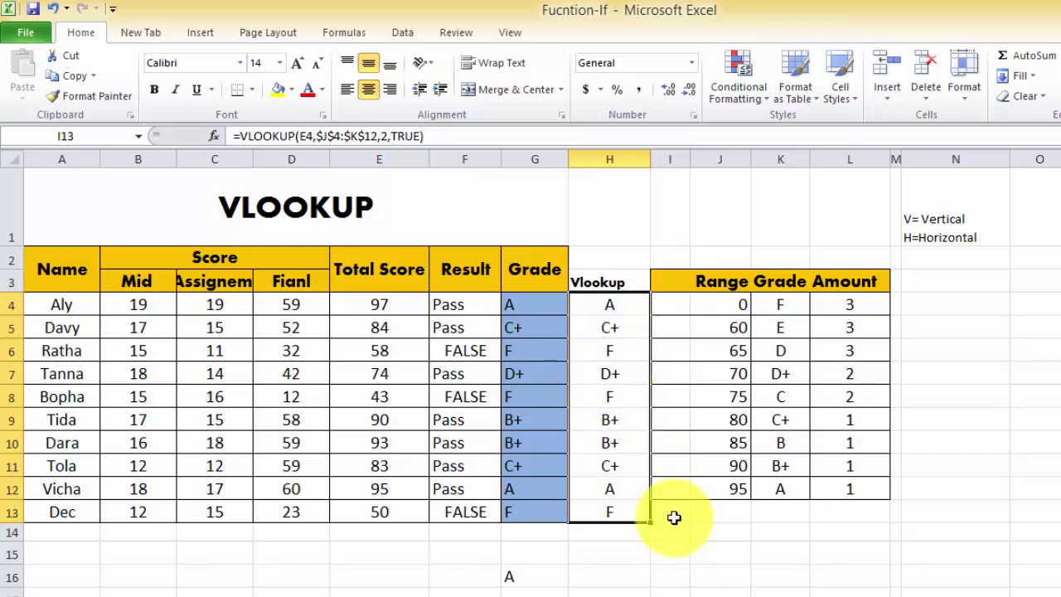
click(630, 535)
drag(610, 302, 613, 512)
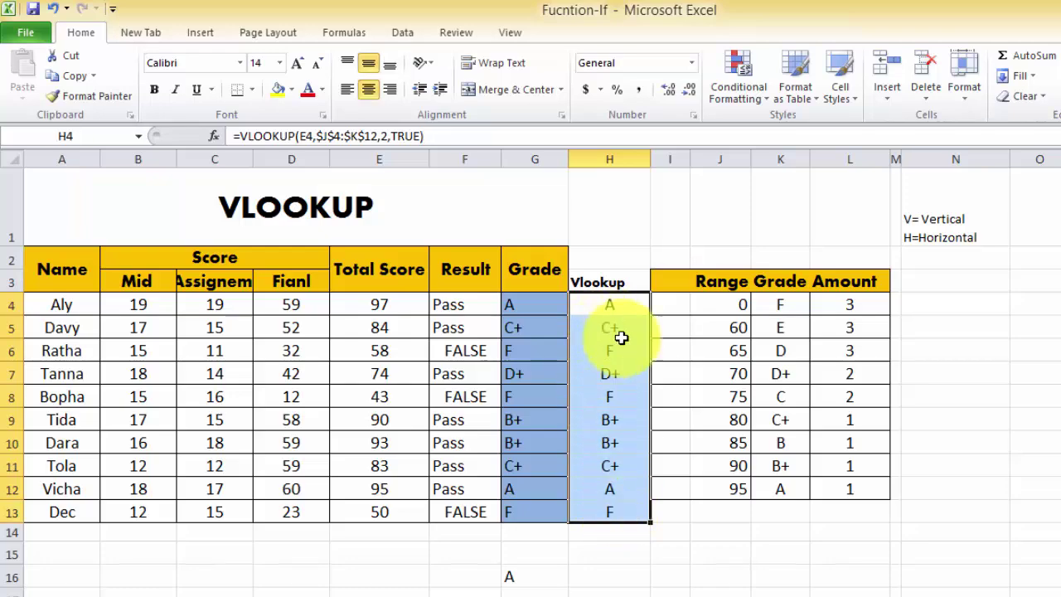
drag(611, 282, 630, 497)
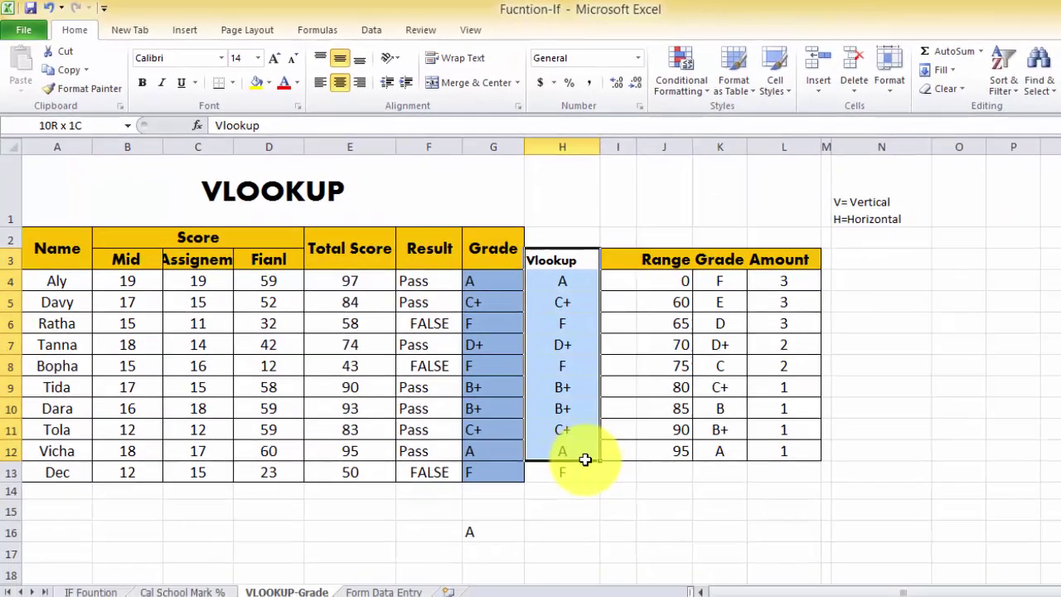
drag(586, 459, 584, 469)
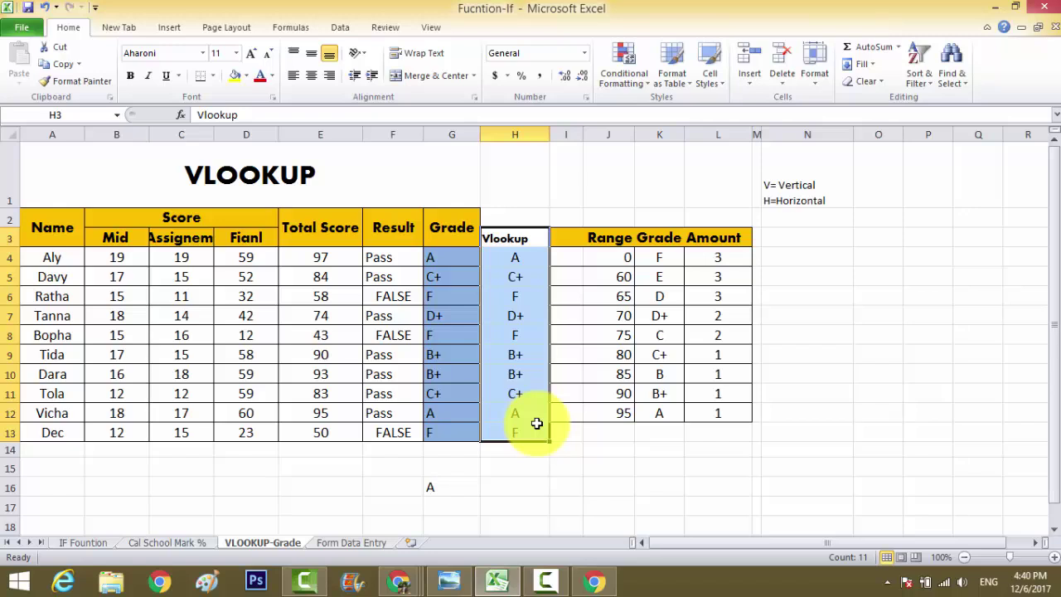